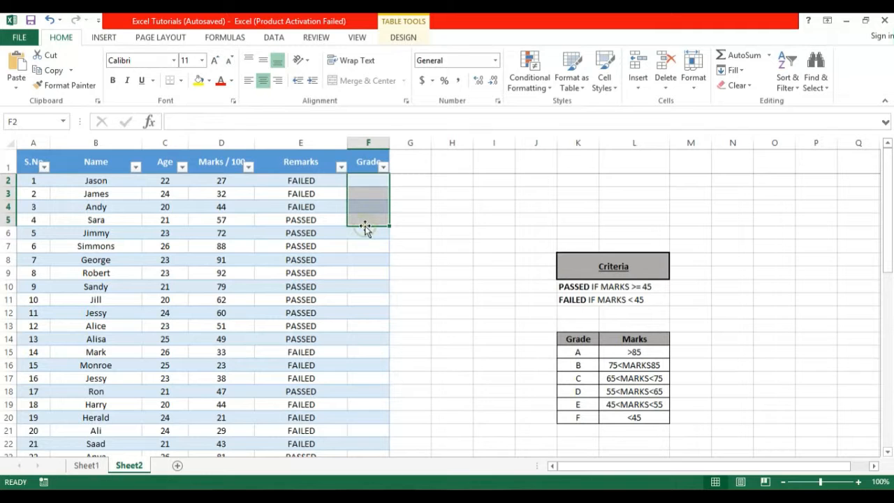
# - Select cell F2, the first cell of the Grade column
pyautogui.click(371, 183)
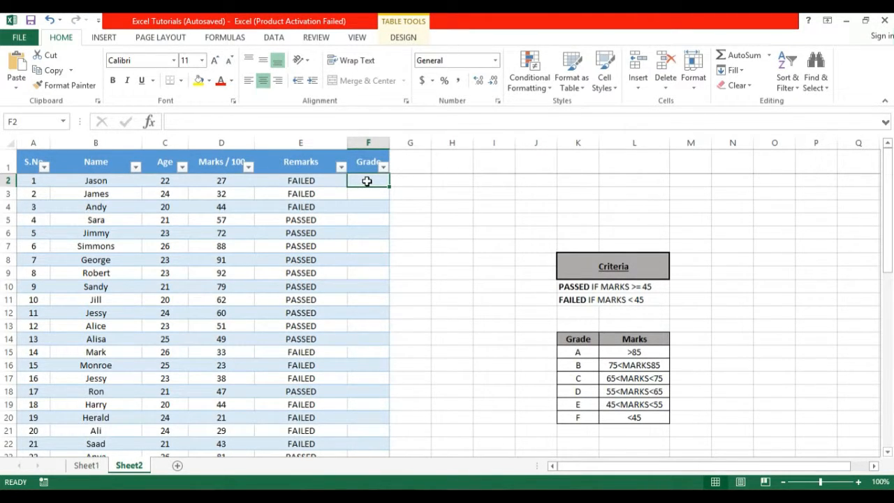
# - Start F2's formula with =if(d2>85) to test whether the mark exceeds 85
pyautogui.write('=')
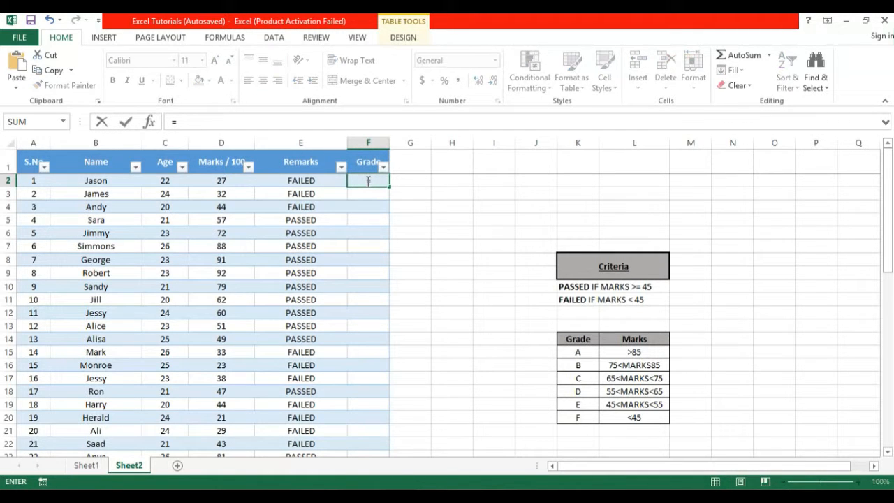
pyautogui.write('if')
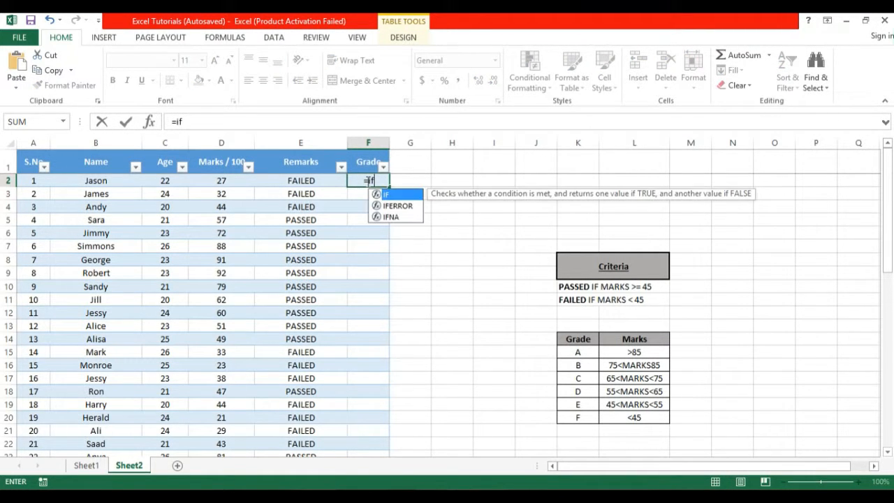
pyautogui.write('(')
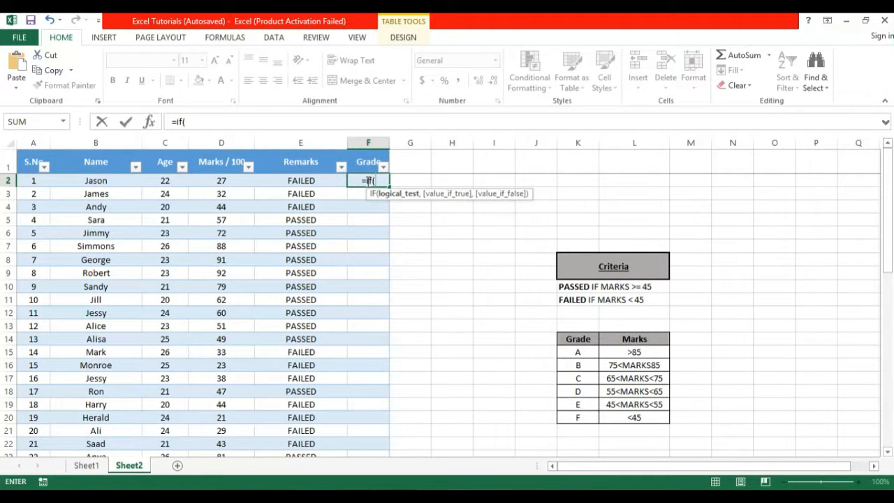
pyautogui.write('d2')
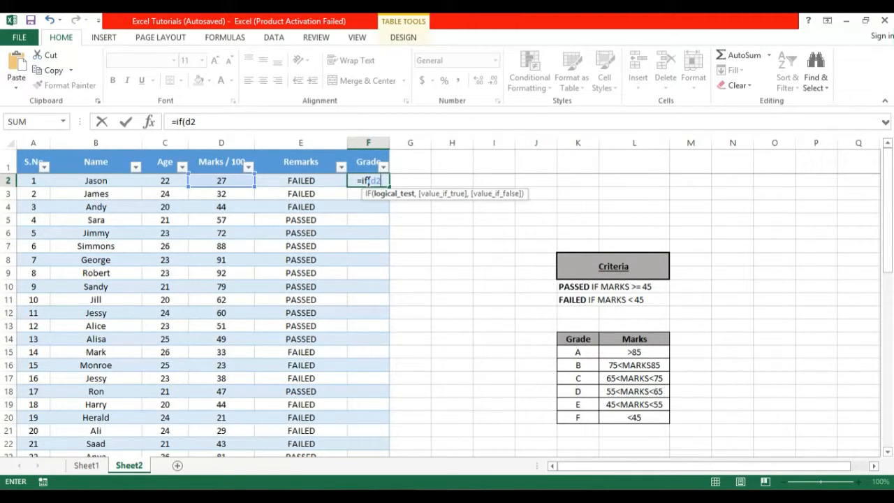
pyautogui.write('>85')
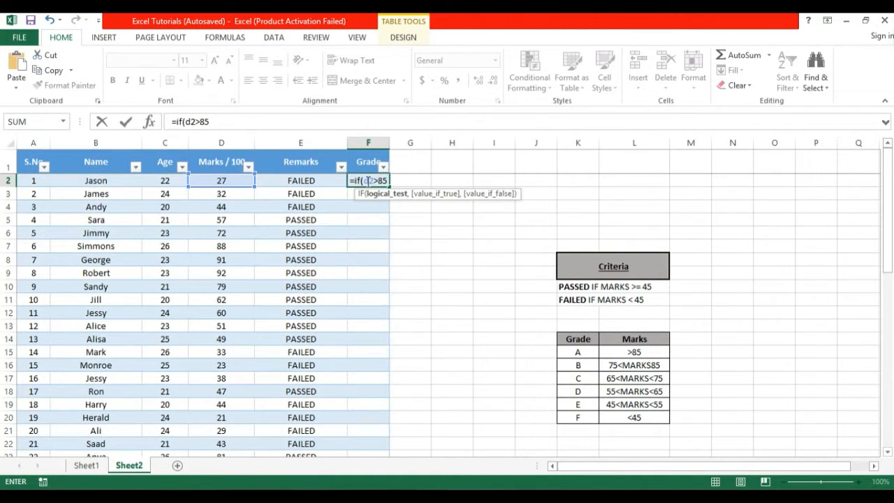
pyautogui.write(')')
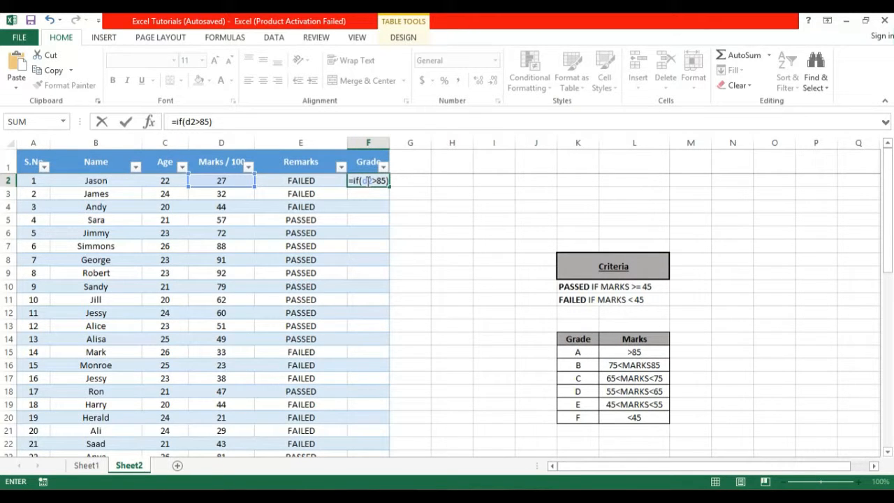
# - Make F2 return "A" above 85 and "B" for marks between 75 and 85
pyautogui.click(360, 180)
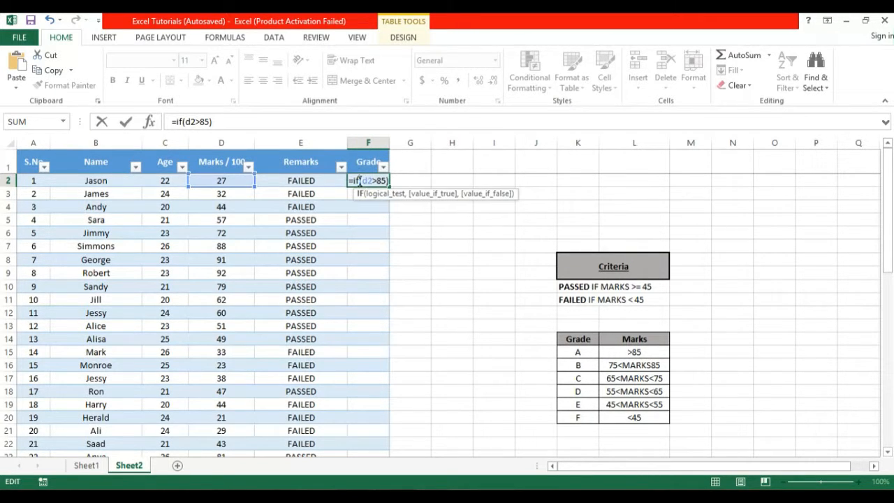
pyautogui.write('(d2>85),"A"')
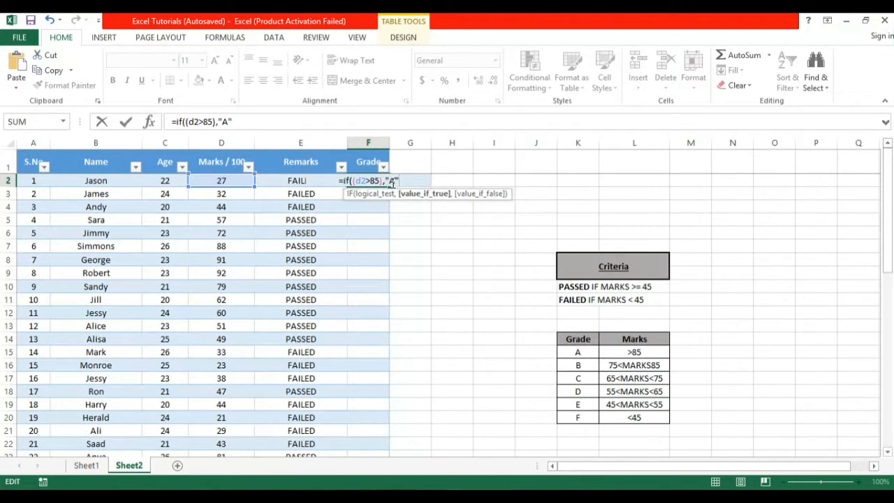
pyautogui.write(',')
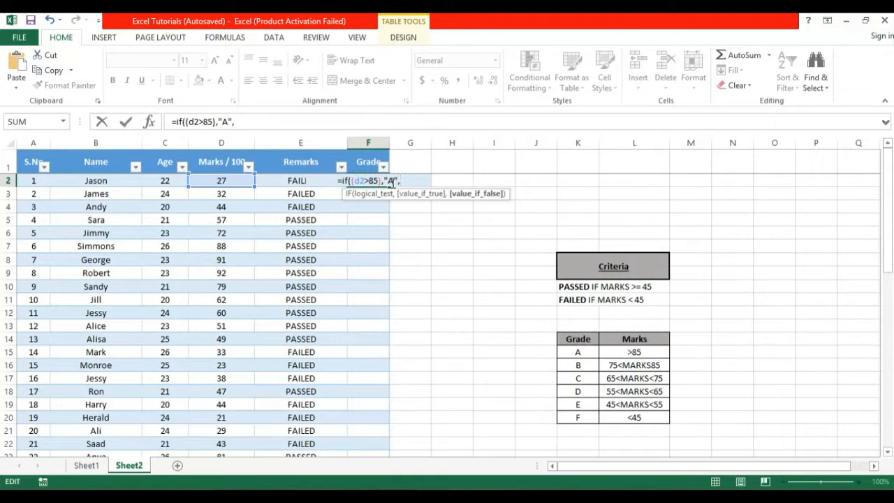
pyautogui.write('if')
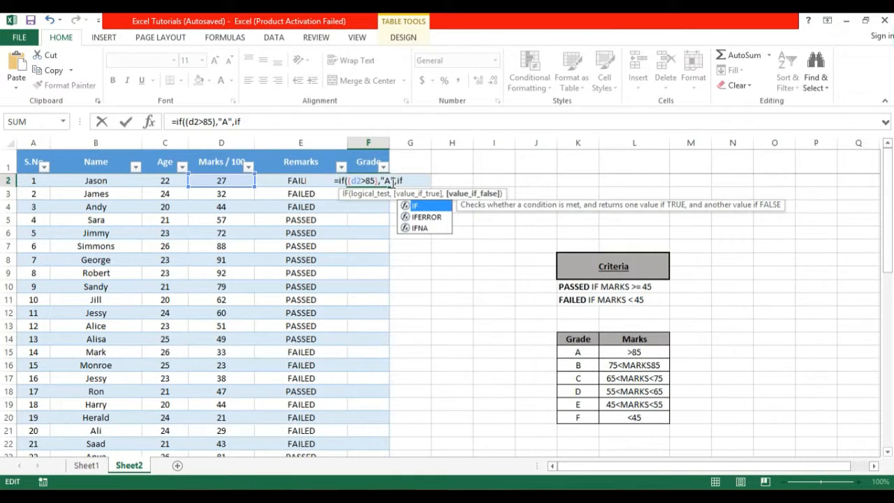
pyautogui.write('(and')
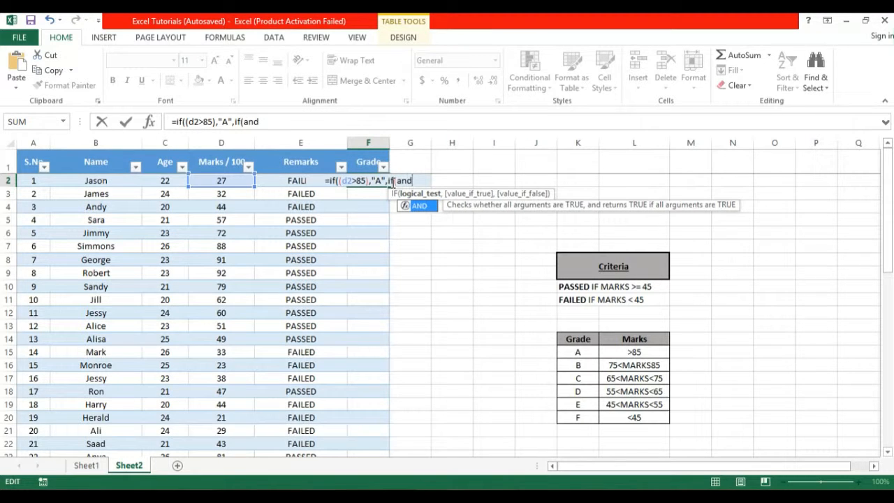
pyautogui.write('(d2')
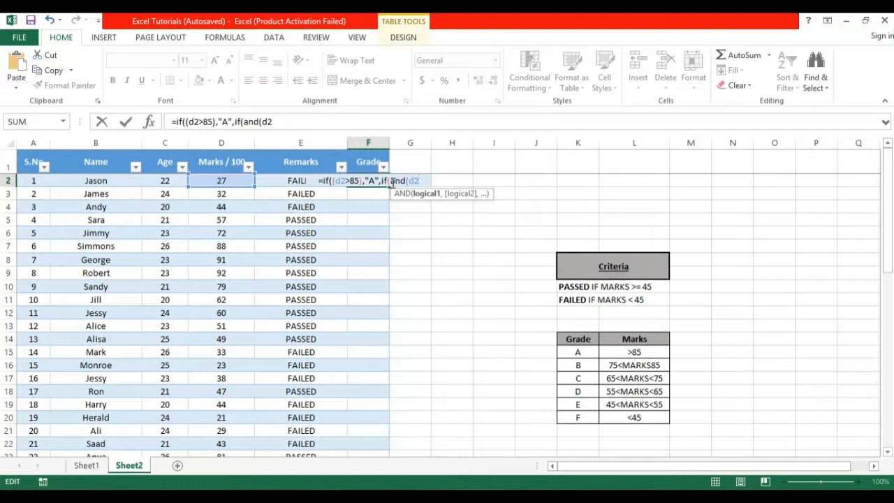
pyautogui.write('>75')
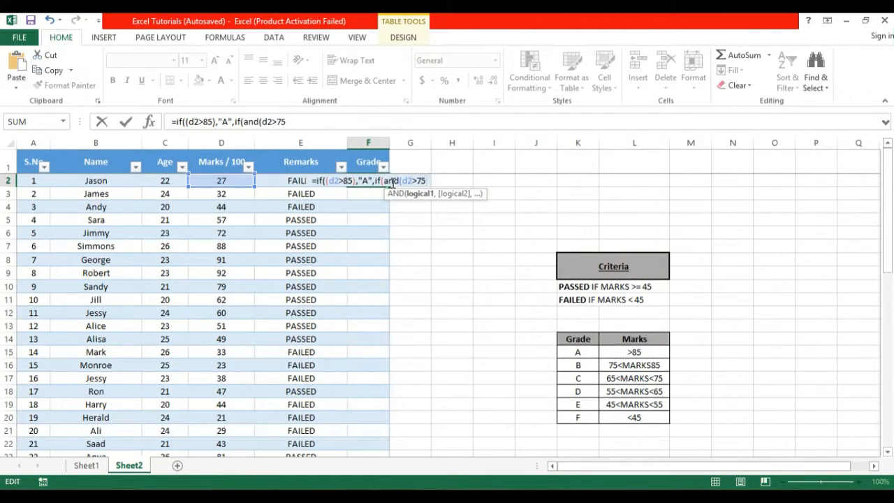
pyautogui.write(',d2')
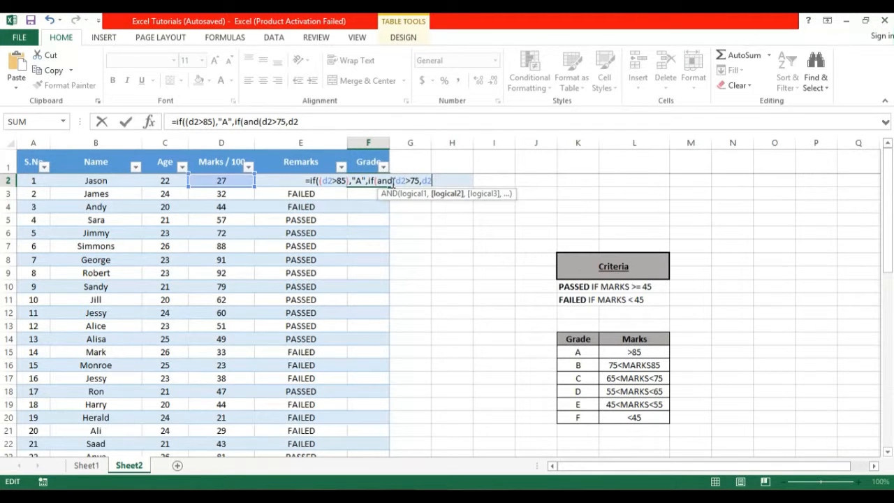
pyautogui.write('<85')
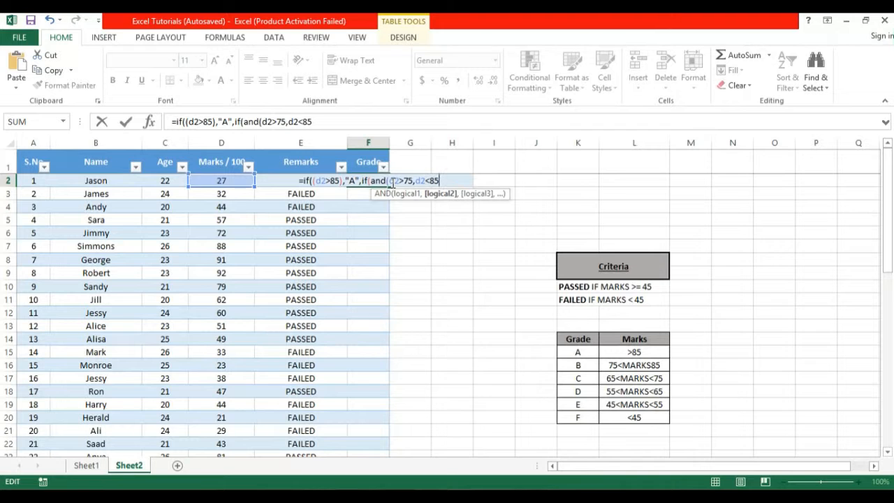
pyautogui.write('),"B')
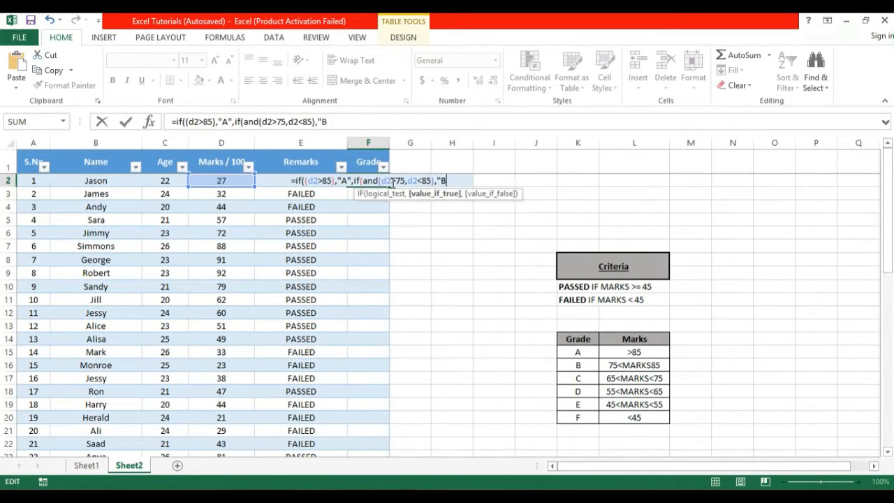
pyautogui.write('",')
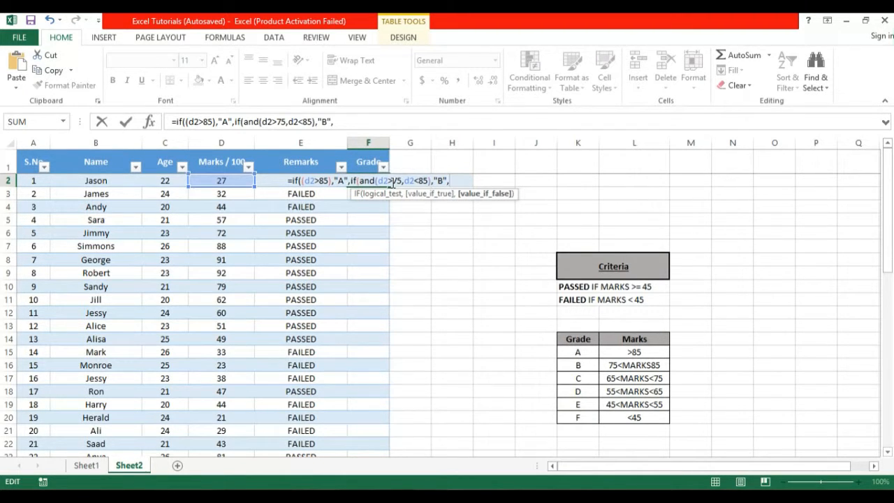
pyautogui.write(')')
pyautogui.press('BackSpace')
# - Add nested grades: "C" for 65–75, "D" for 55–65, "E" for 45–55
pyautogui.write('if(')
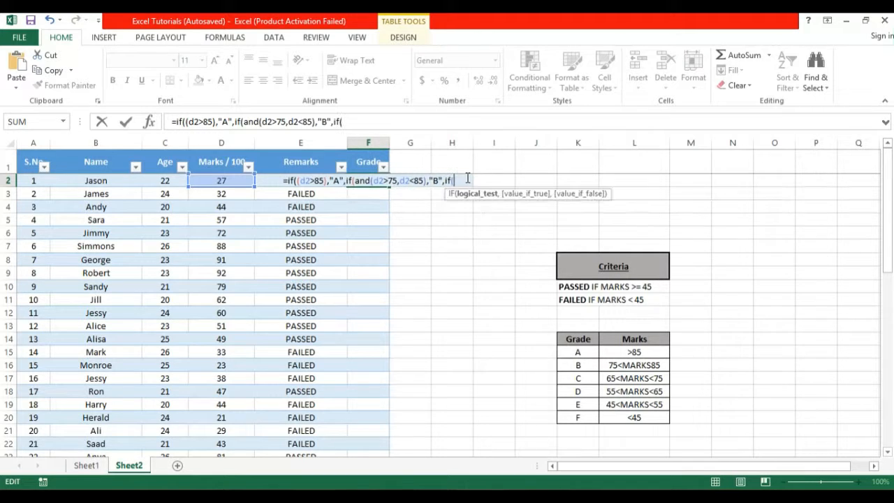
pyautogui.write('and')
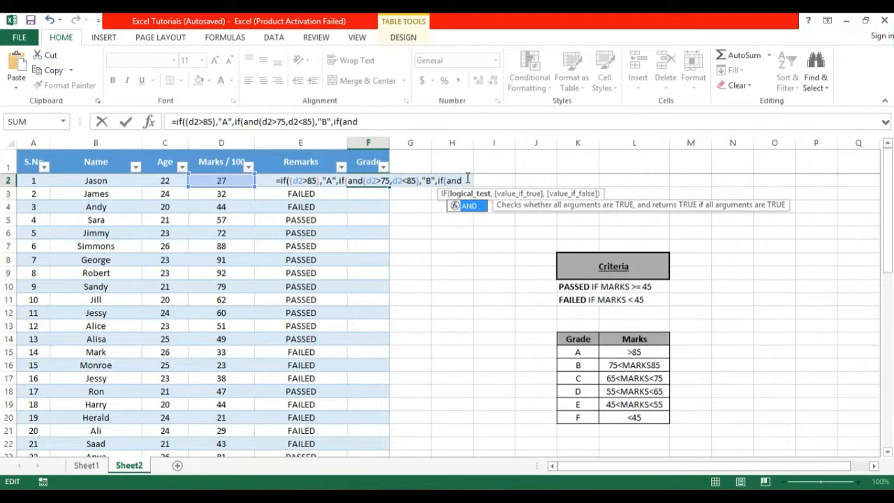
pyautogui.write('(d2')
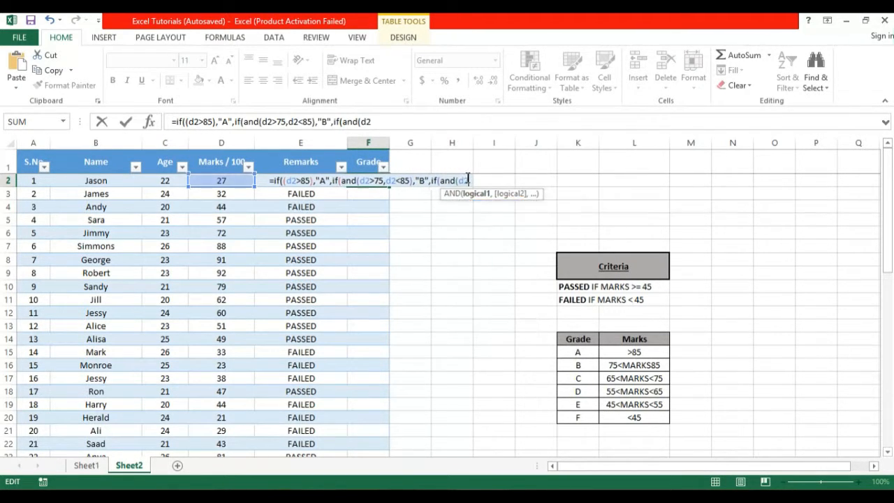
pyautogui.write('>65')
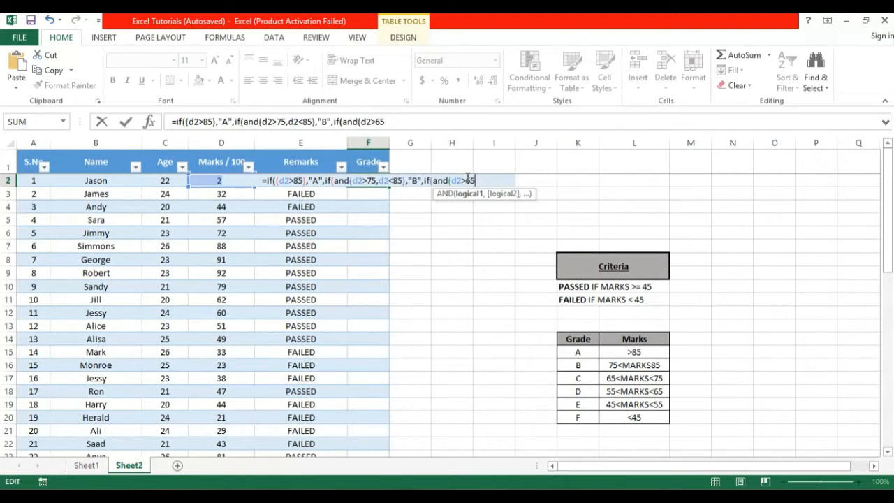
pyautogui.write(',d2')
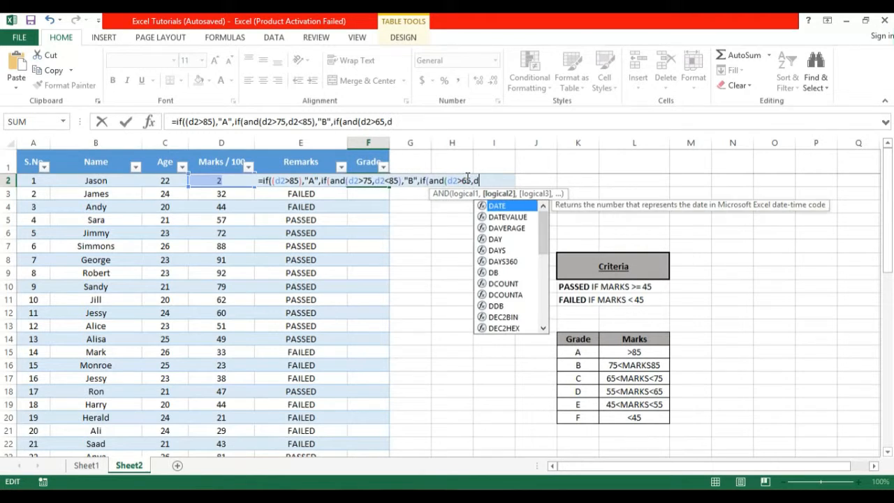
pyautogui.write('<')
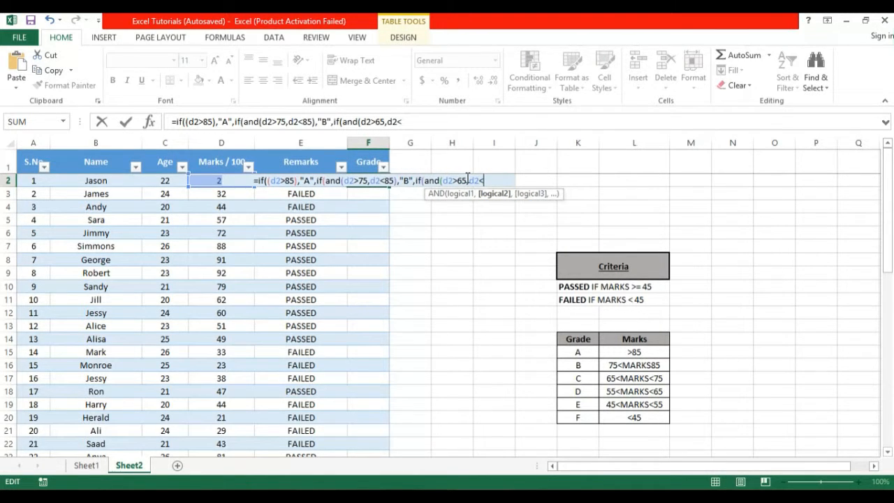
pyautogui.write('75')
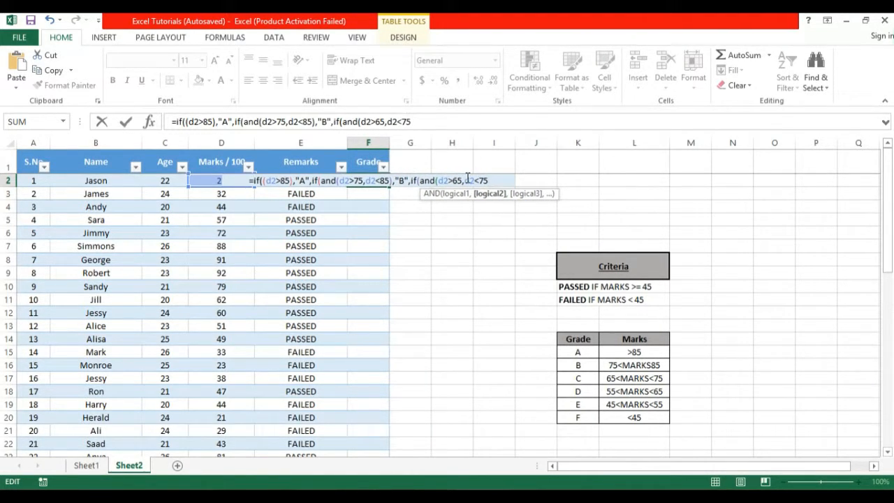
pyautogui.write(')')
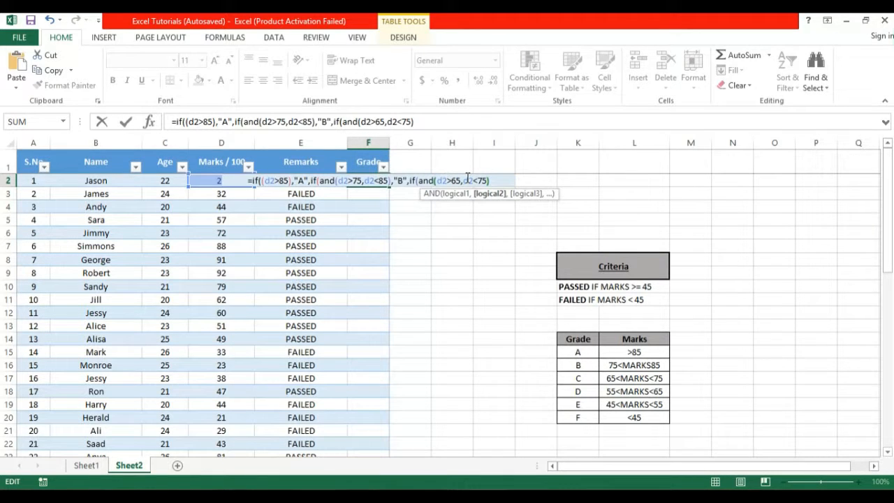
pyautogui.write(',"')
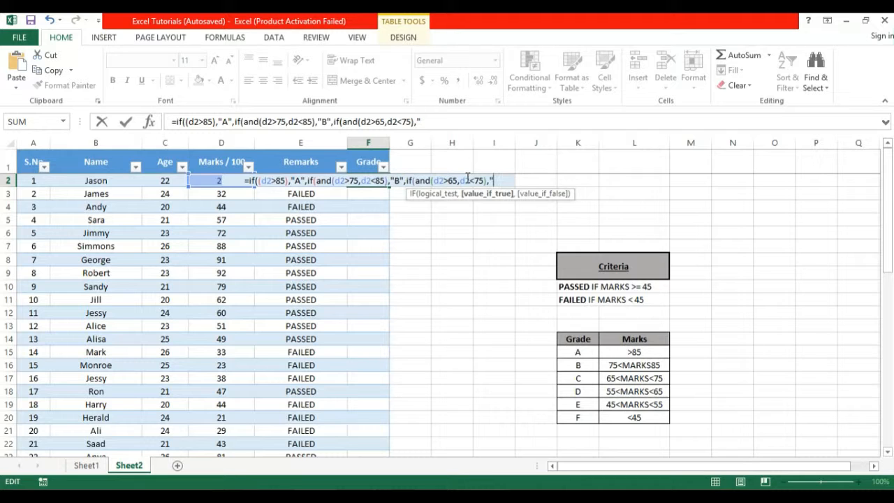
pyautogui.write('C')
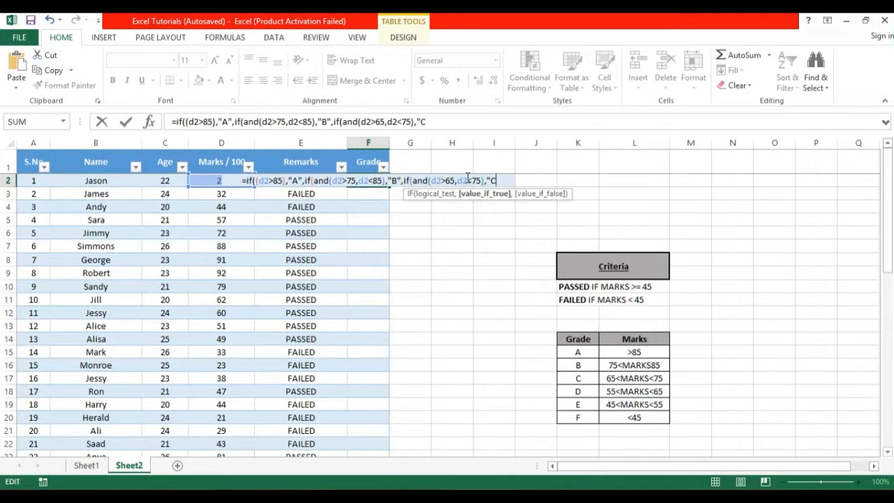
pyautogui.write('"')
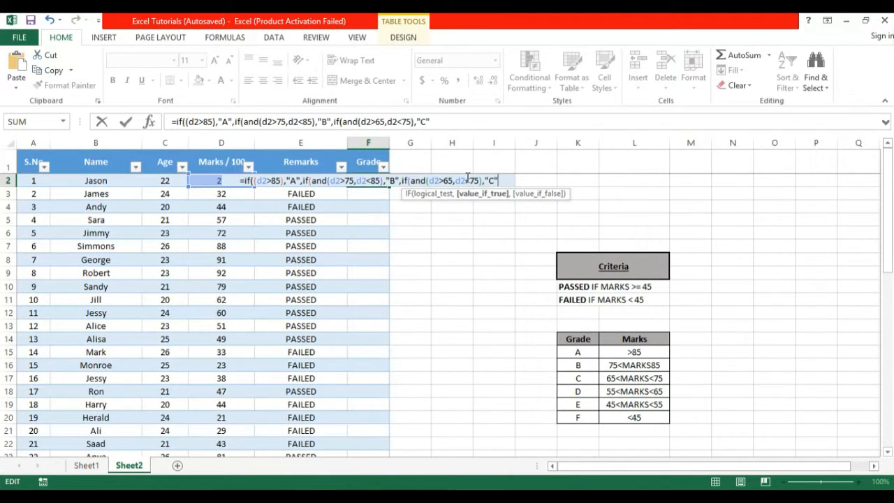
pyautogui.write(',')
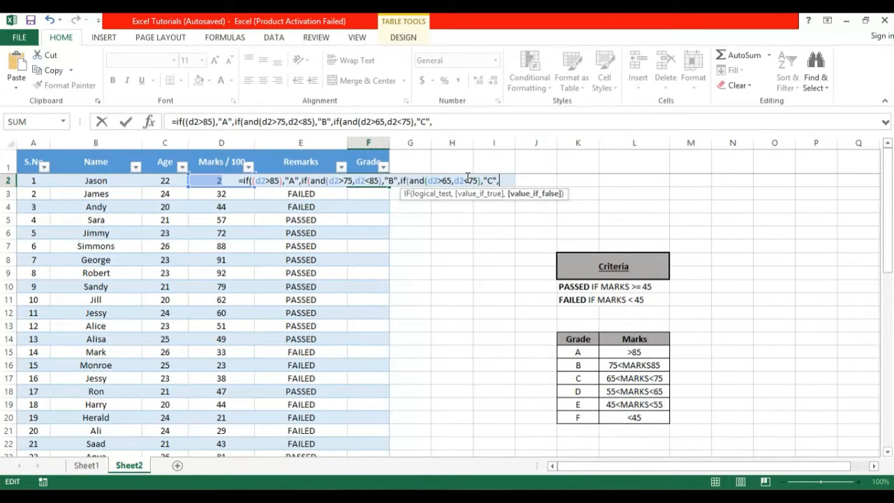
pyautogui.write('if')
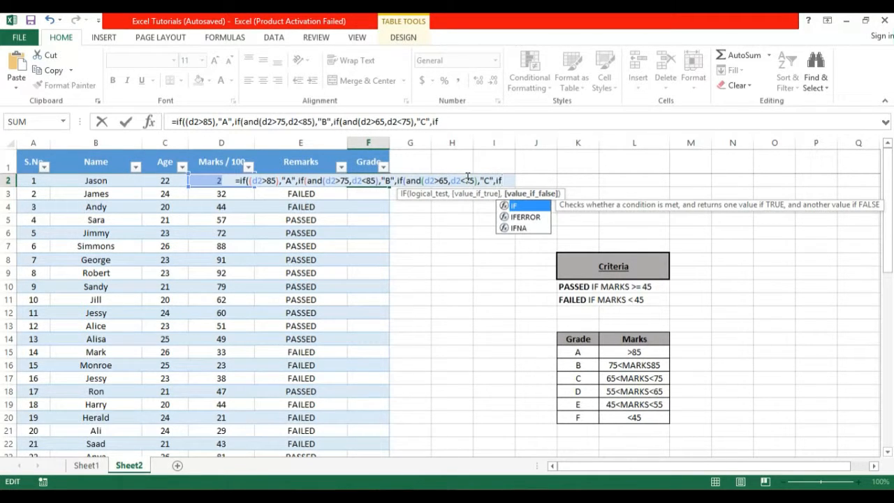
pyautogui.write('(')
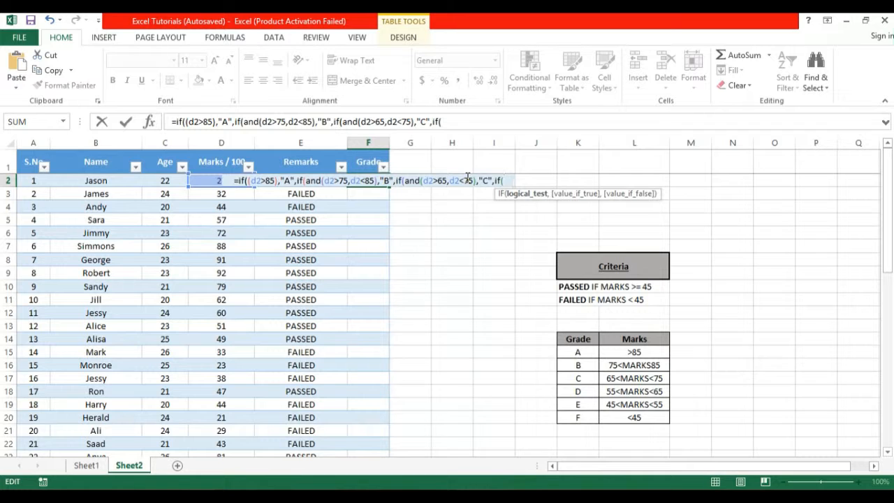
pyautogui.write('And')
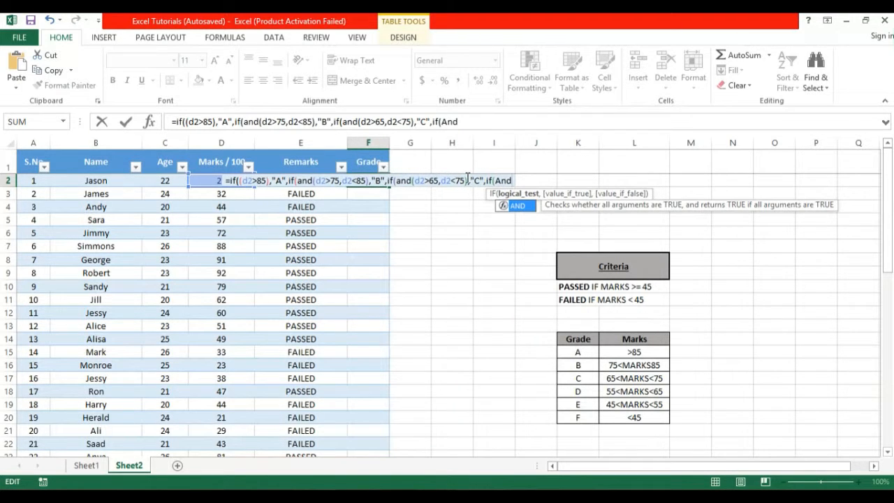
pyautogui.write('(')
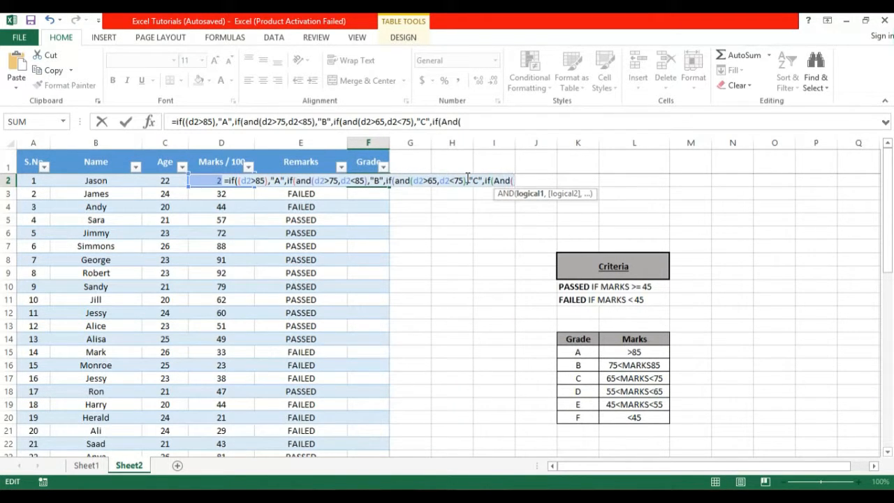
pyautogui.write('d2>')
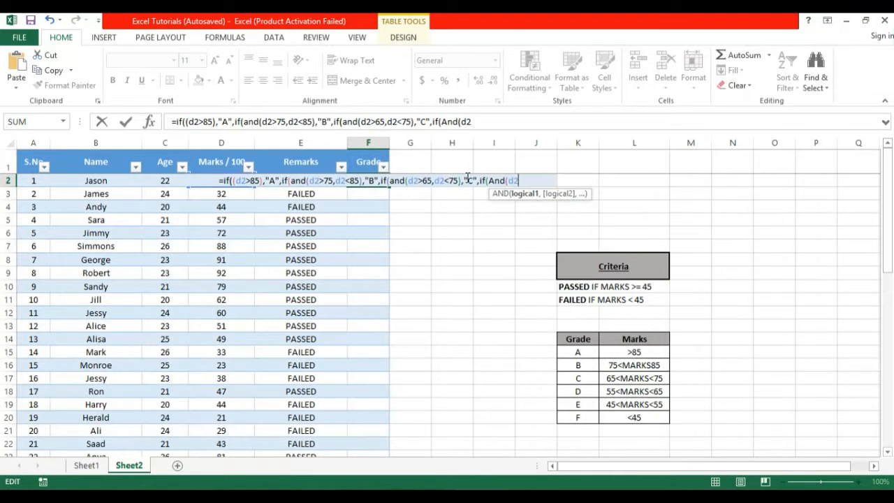
pyautogui.write('55')
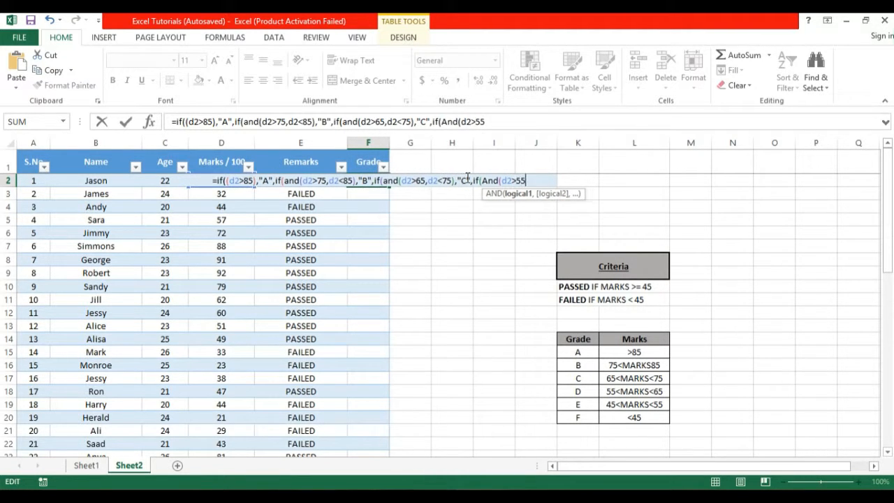
pyautogui.write(',d2<')
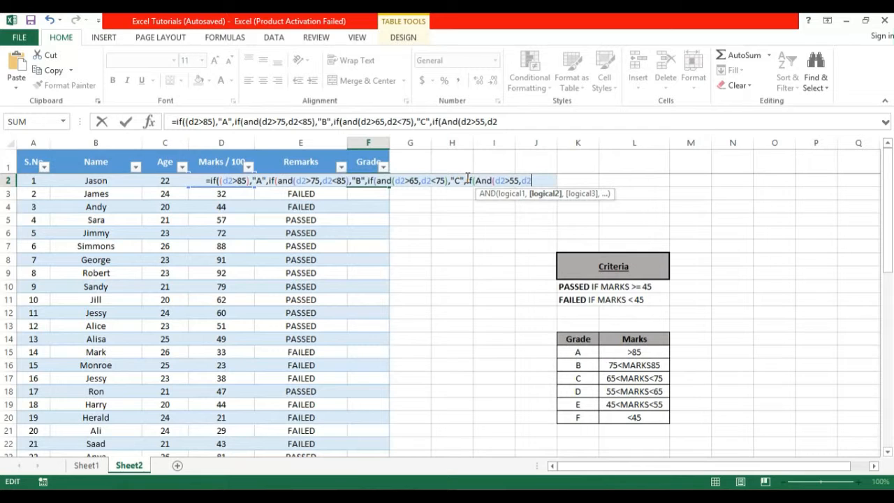
pyautogui.write('65')
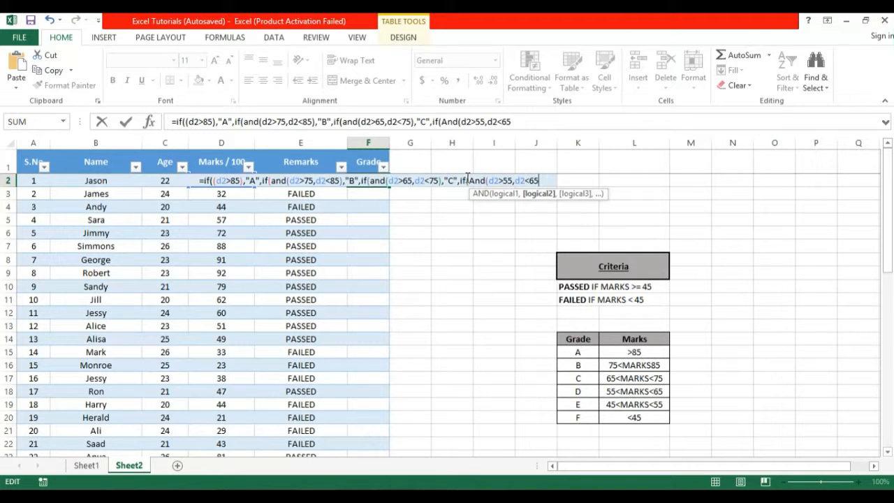
pyautogui.write('),')
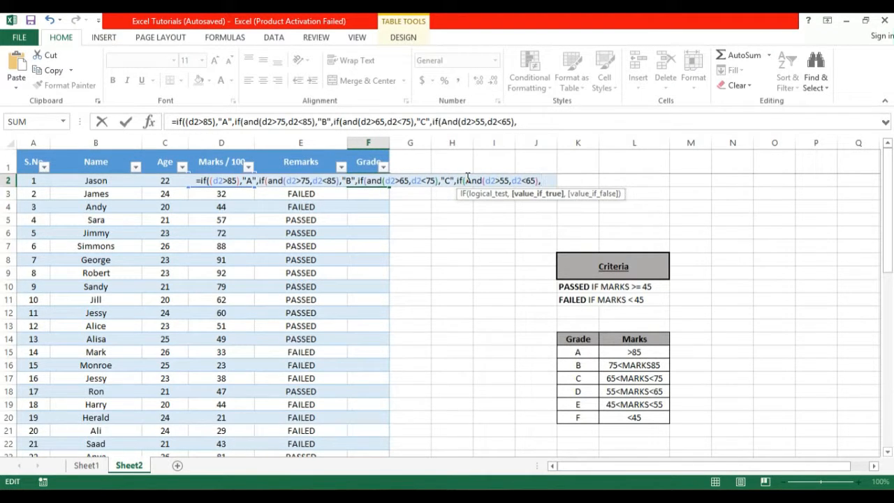
pyautogui.write('"D')
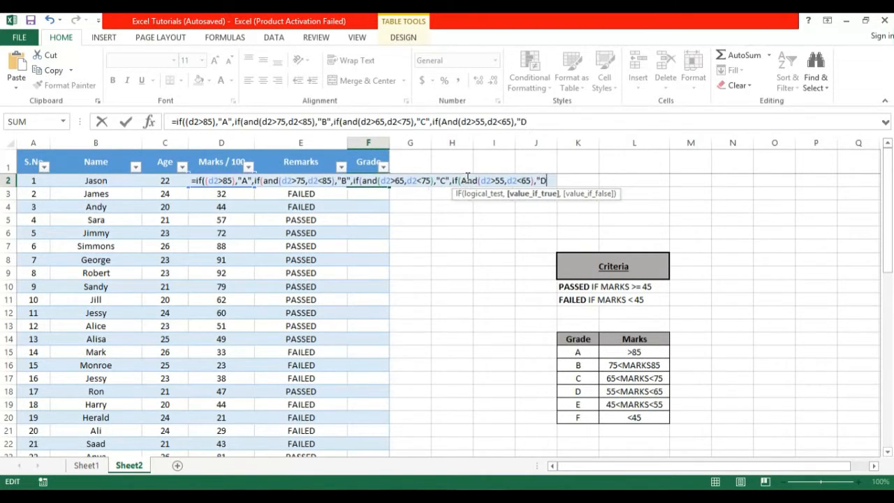
pyautogui.write('",')
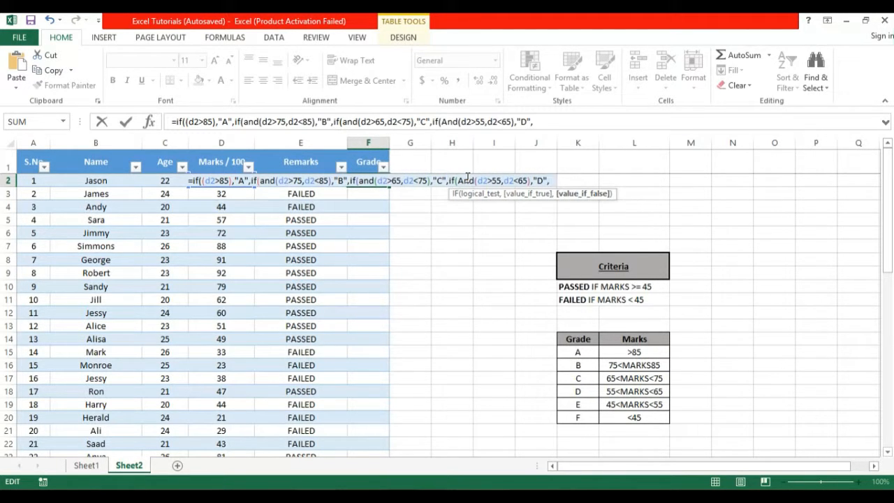
pyautogui.write('if(')
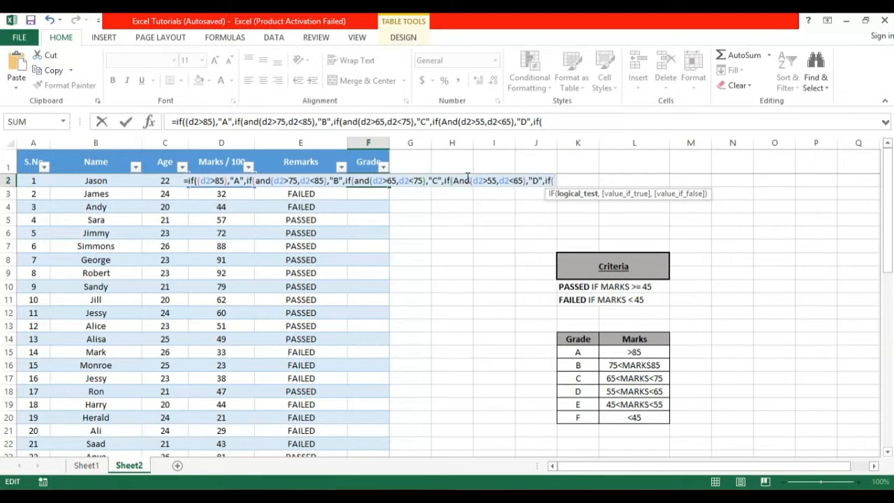
pyautogui.write('And')
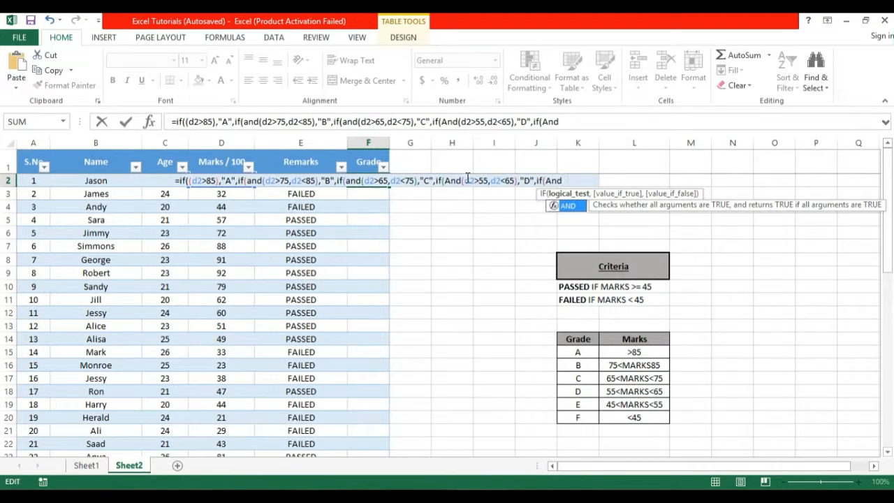
pyautogui.write('(d2')
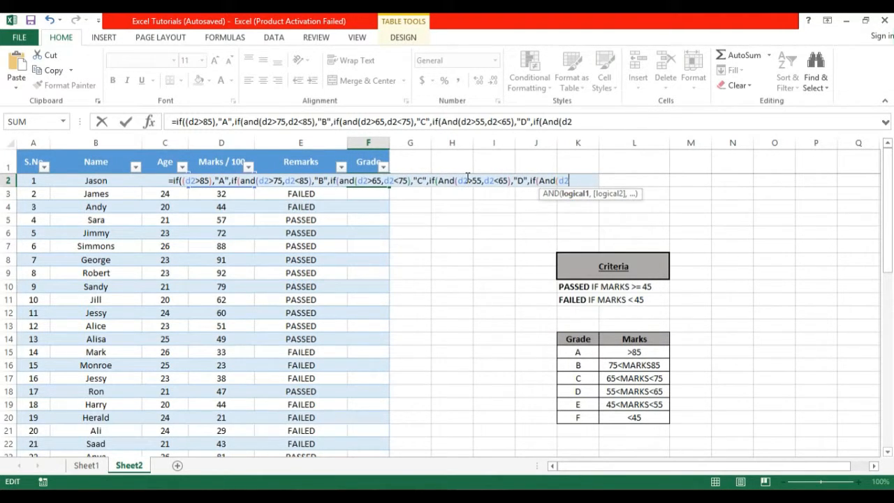
pyautogui.write('>45')
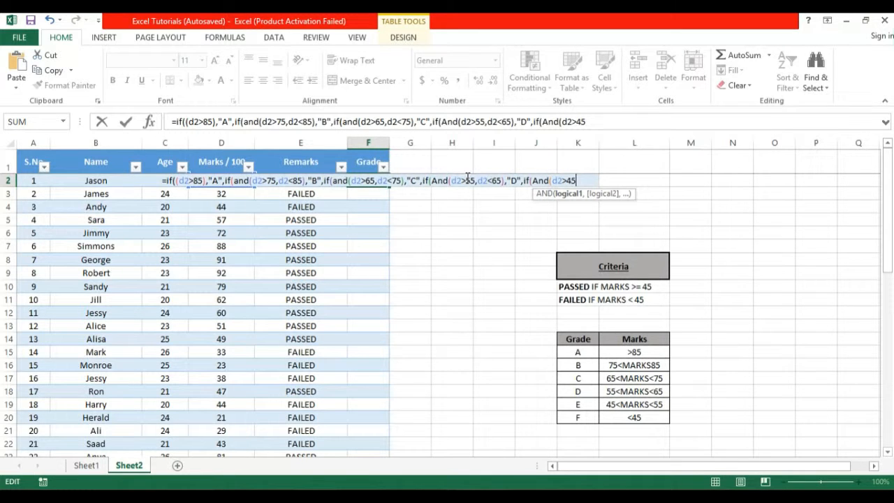
pyautogui.write(',d2')
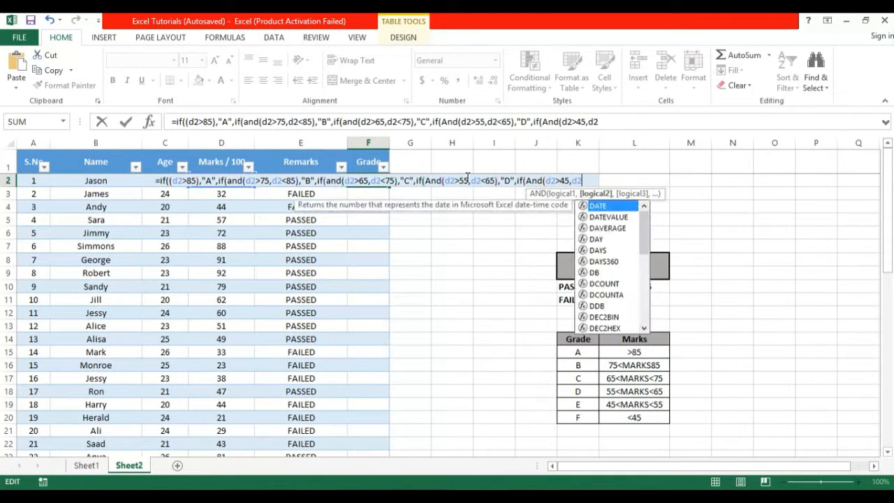
pyautogui.write('<55')
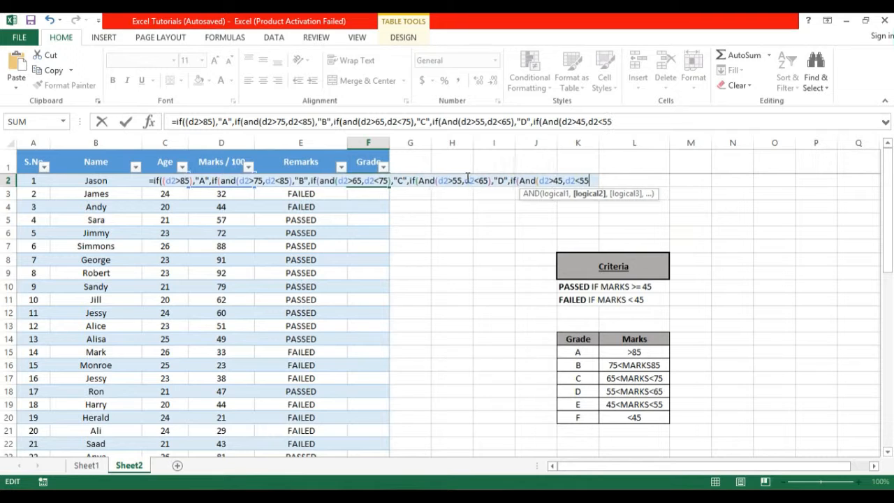
pyautogui.write(')')
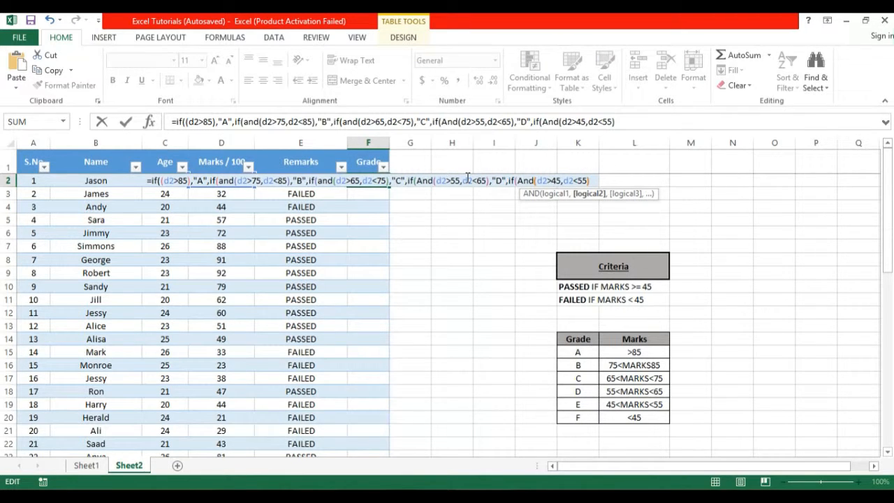
pyautogui.write(',')
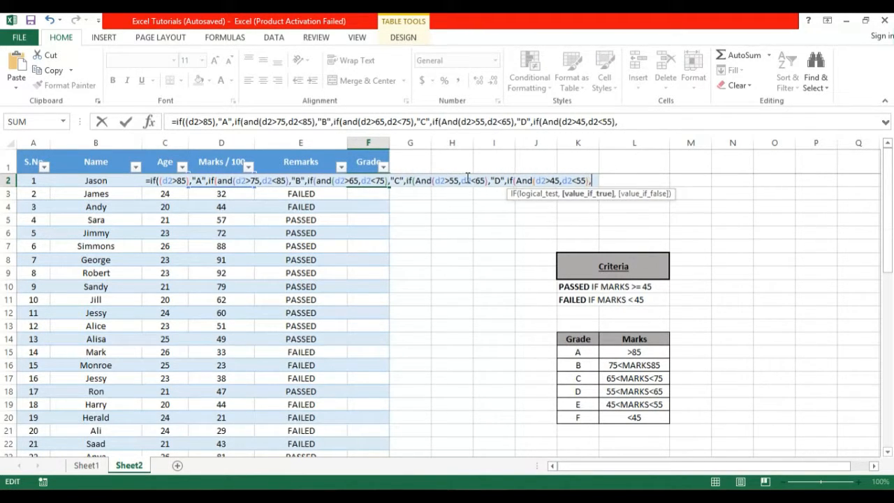
pyautogui.write('"E')
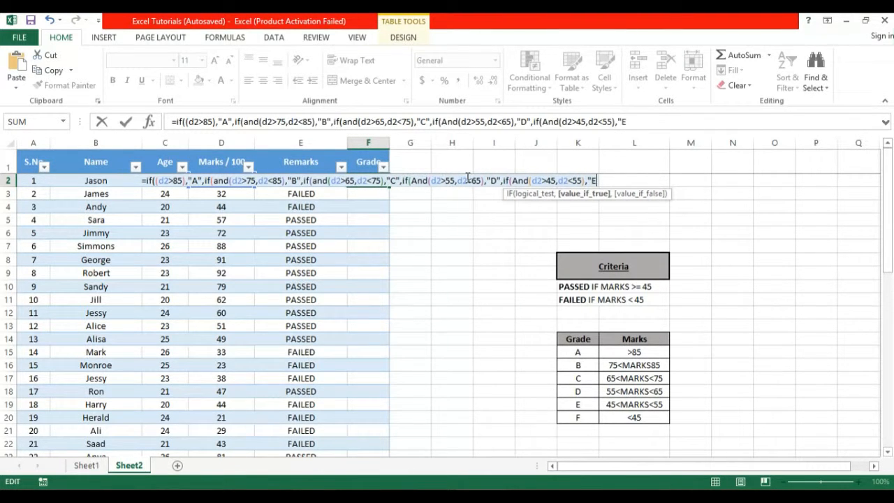
pyautogui.write('"')
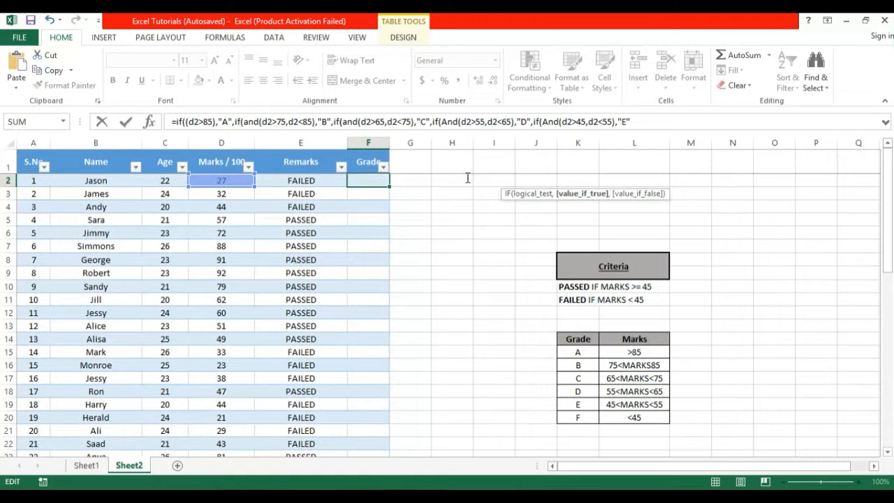
pyautogui.write(',')
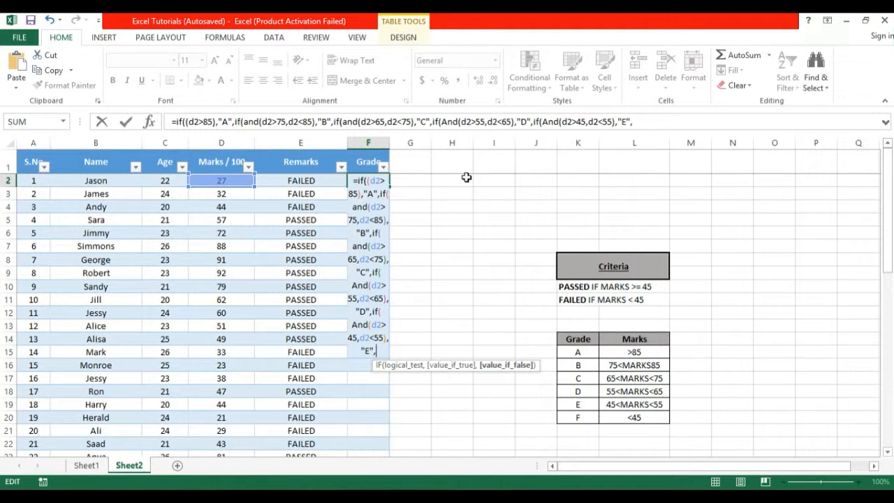
# - Add the final clause if(D2<45),"F" for marks below 45
pyautogui.write('if')
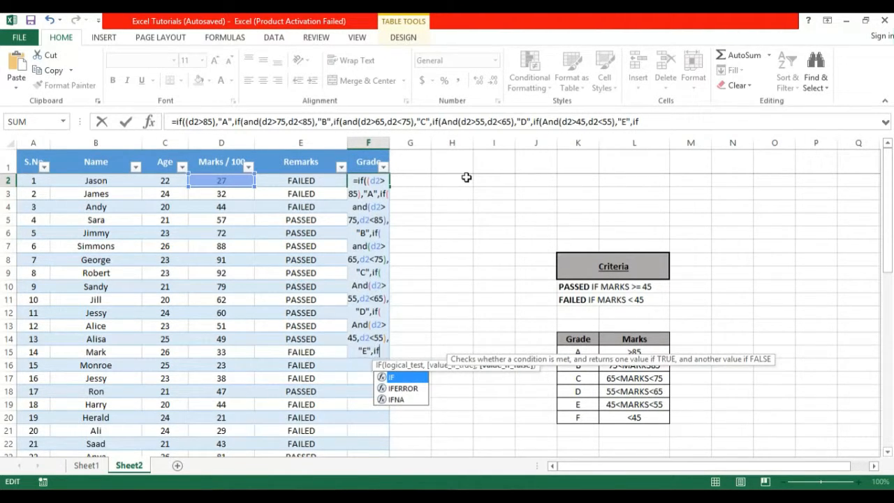
pyautogui.write('(D2<')
pyautogui.click(671, 127)
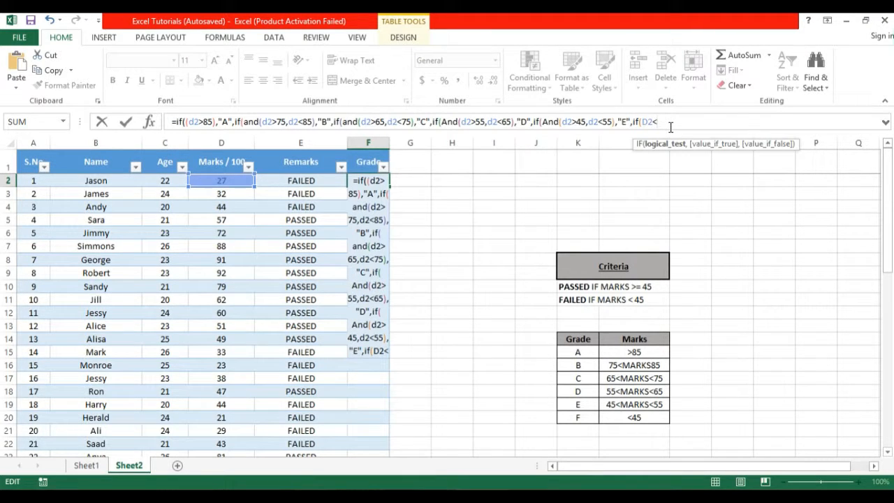
pyautogui.write('45),')
pyautogui.write('"F')
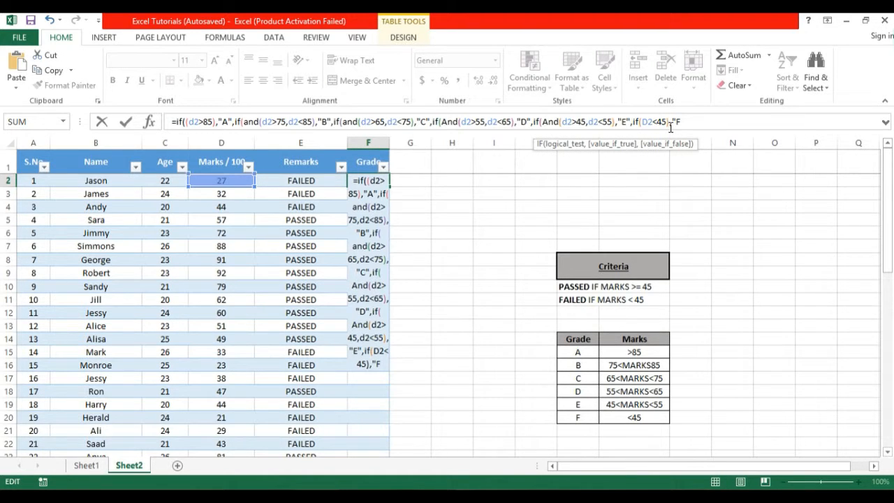
pyautogui.write('"')
# - Close all the formula's brackets and enter the grade formula
pyautogui.press('Home')
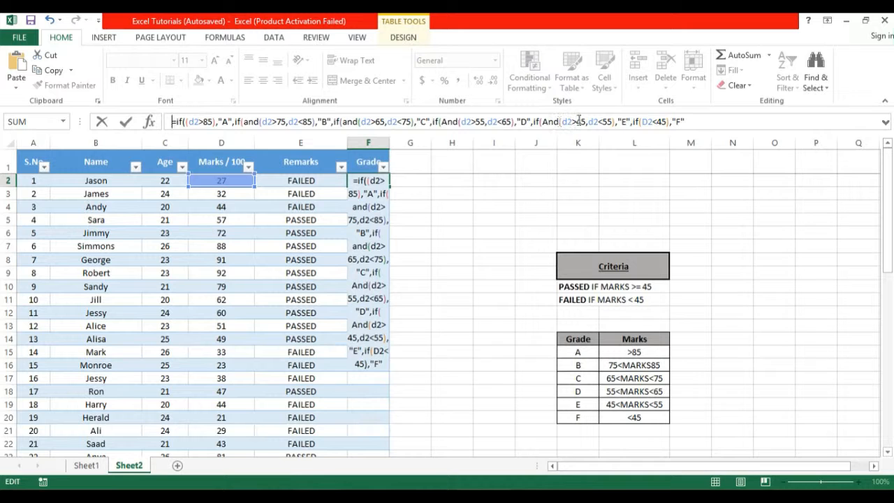
pyautogui.click(692, 123)
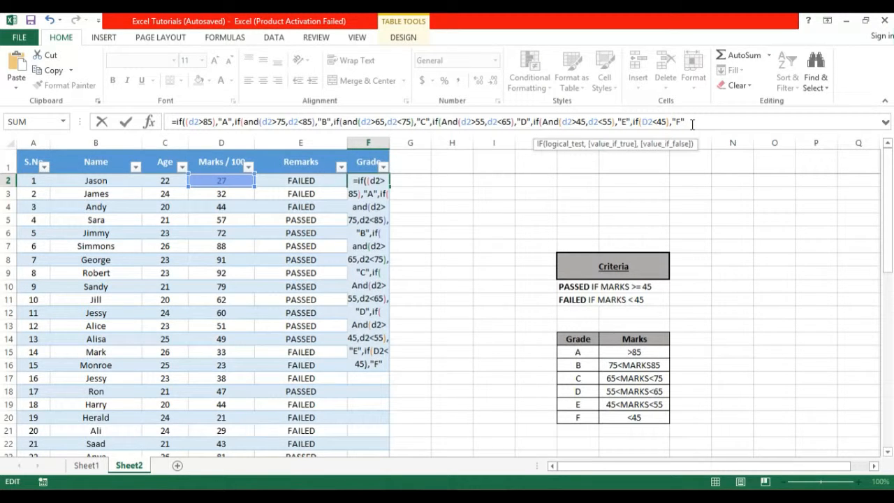
pyautogui.write('))')
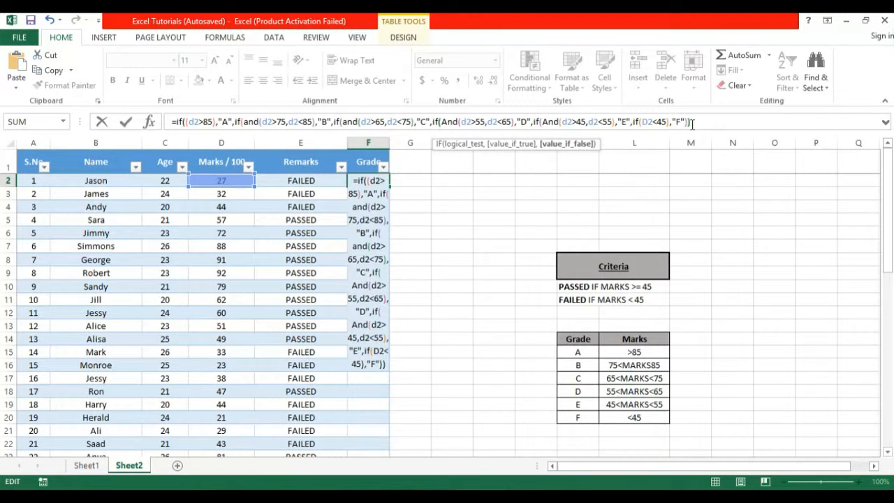
pyautogui.write(')))')
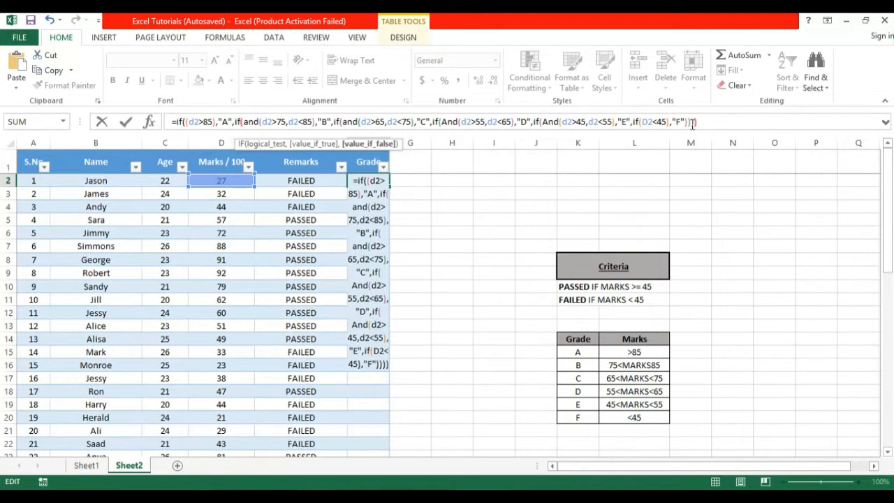
pyautogui.write(')')
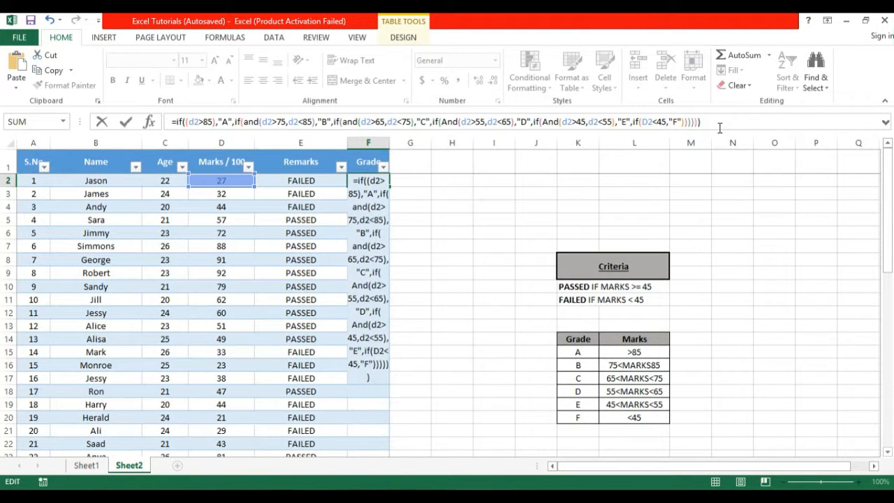
pyautogui.press('Return')
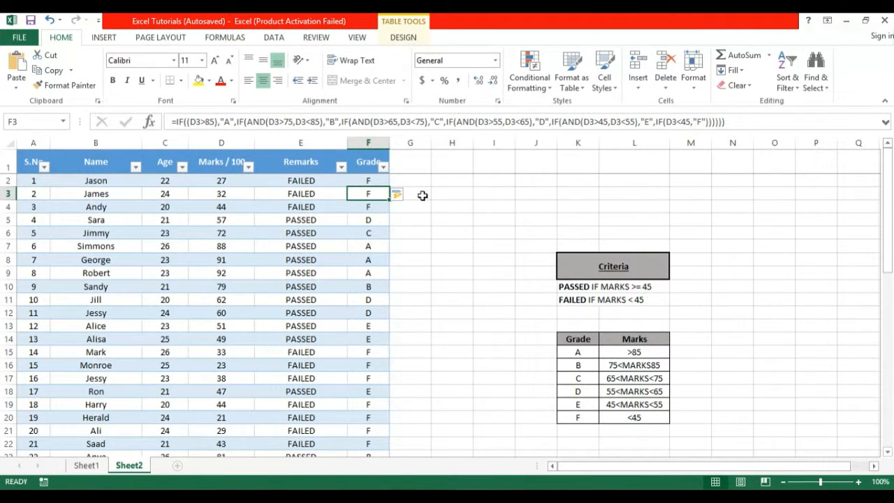
pyautogui.click(370, 179)
pyautogui.moveTo(377, 219); pyautogui.dragTo(380, 419)
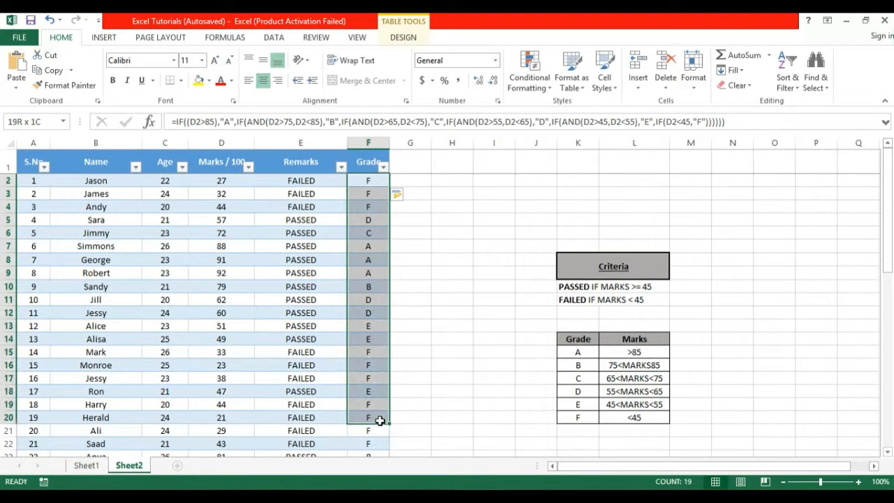
pyautogui.click(371, 181)
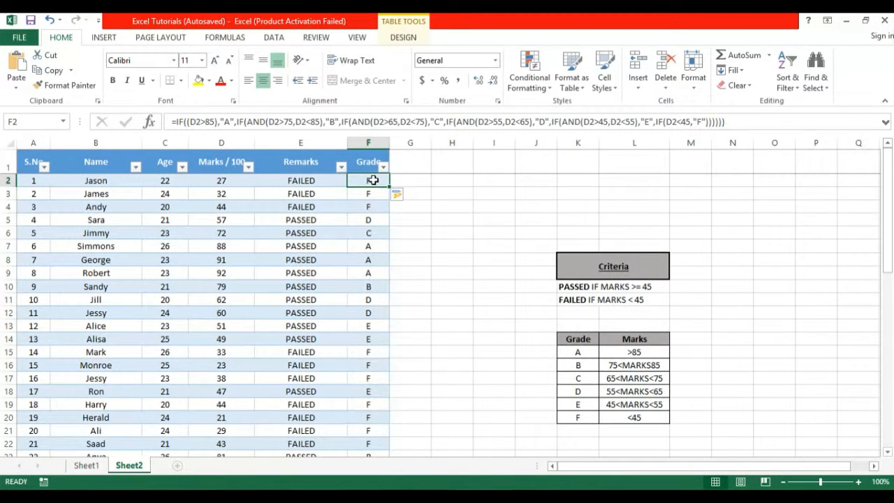
pyautogui.click(406, 181)
pyautogui.click(384, 180)
pyautogui.click(371, 204)
pyautogui.click(373, 177)
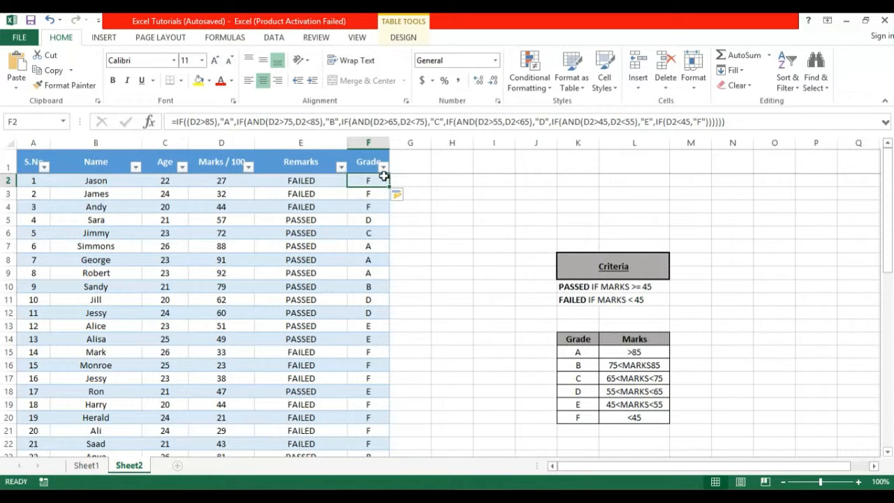